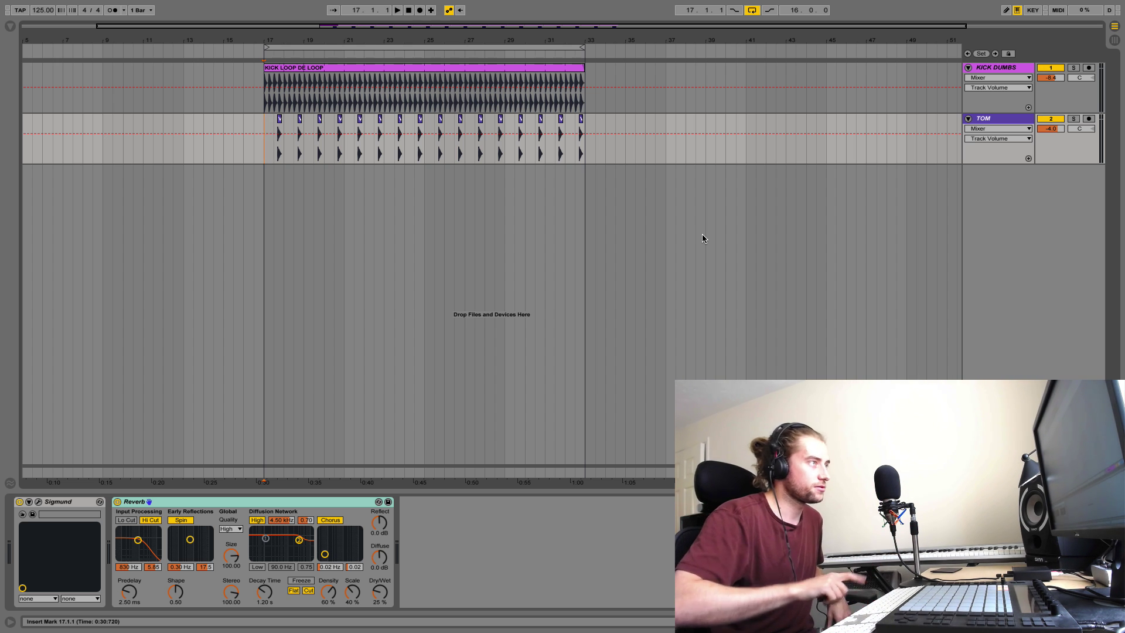
- Play the loop from bar 17 and solo the KICK DUMBS and TOM tracks in turn to hear each alone
{"action": "key", "text": "space"}
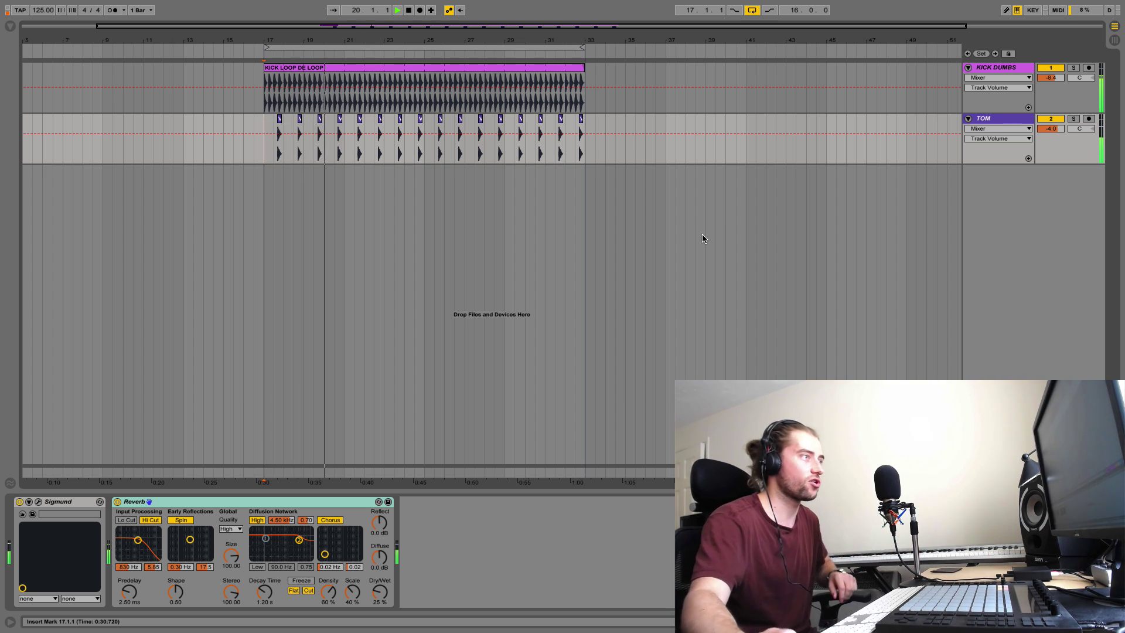
{"action": "left_click", "coordinate": [1073, 68]}
{"action": "left_click", "coordinate": [1073, 119]}
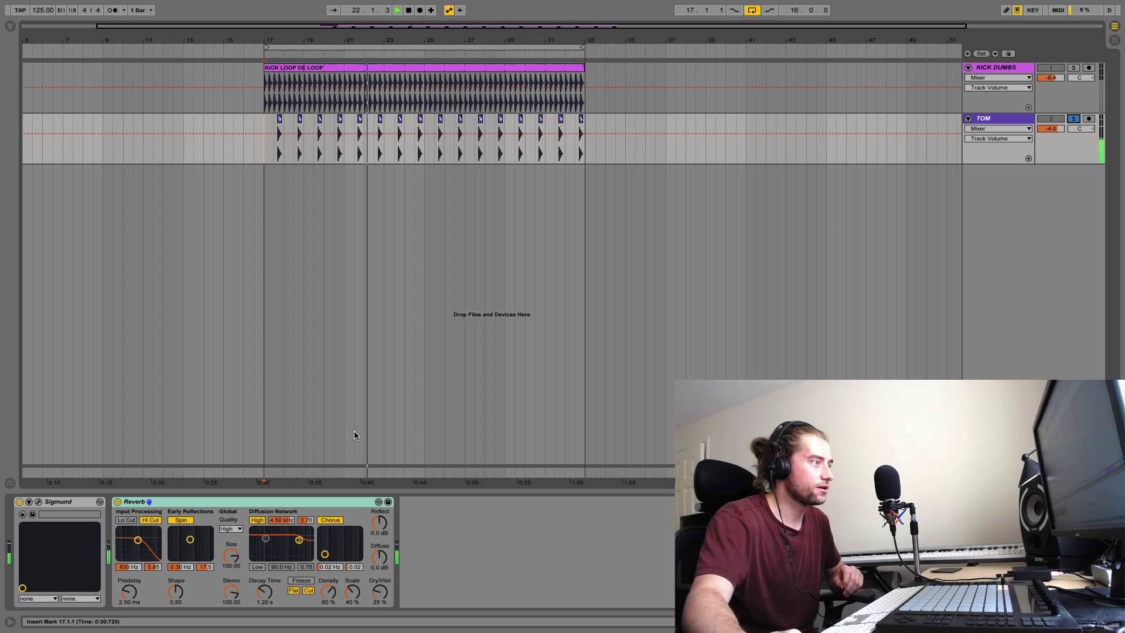
{"action": "left_click", "coordinate": [1076, 119]}
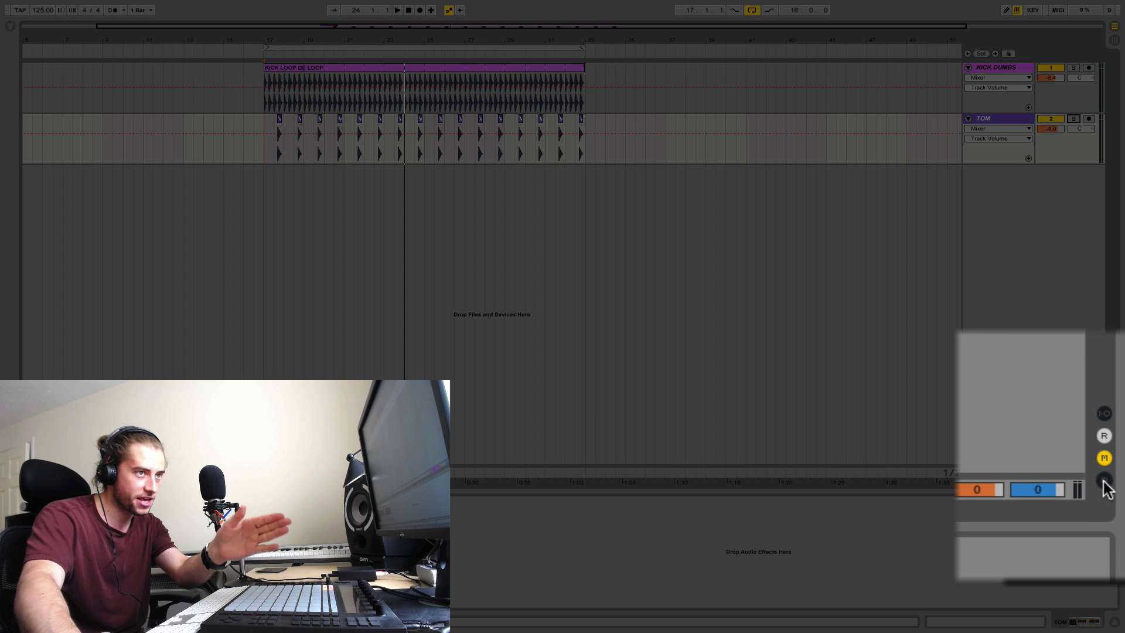
- Show the track delay controls for the arrangement's tracks
{"action": "left_click", "coordinate": [1105, 481]}
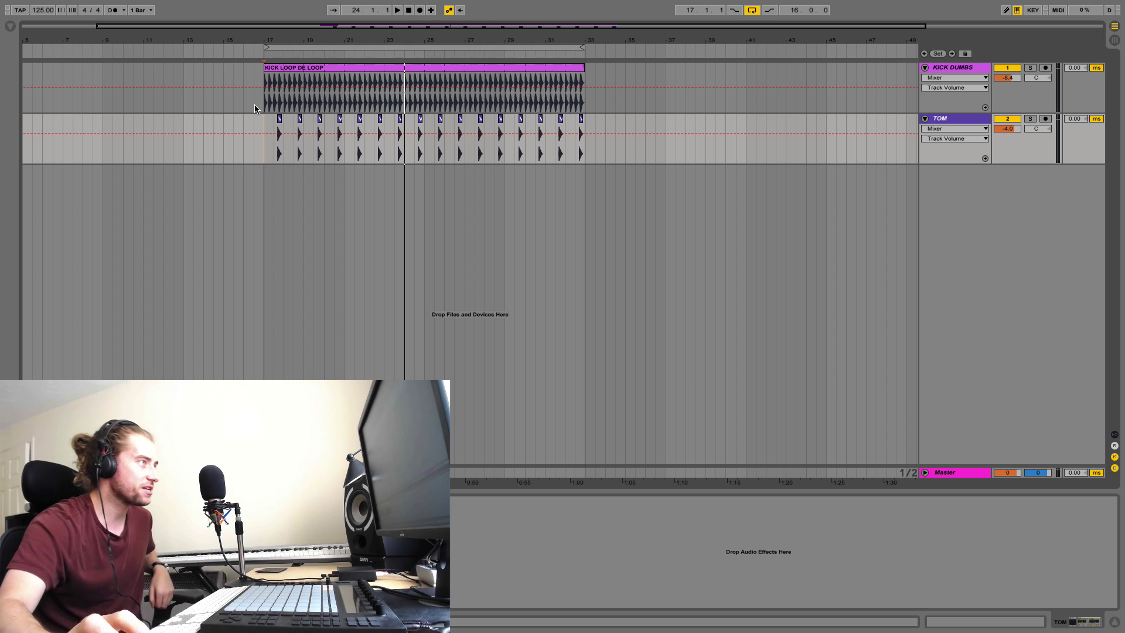
- Turn the arrangement grid off and shift the first tom clip slightly later by hand
{"action": "key", "text": "plus"}
{"action": "key", "text": "plus"}
{"action": "key", "text": "plus"}
{"action": "key", "text": "plus"}
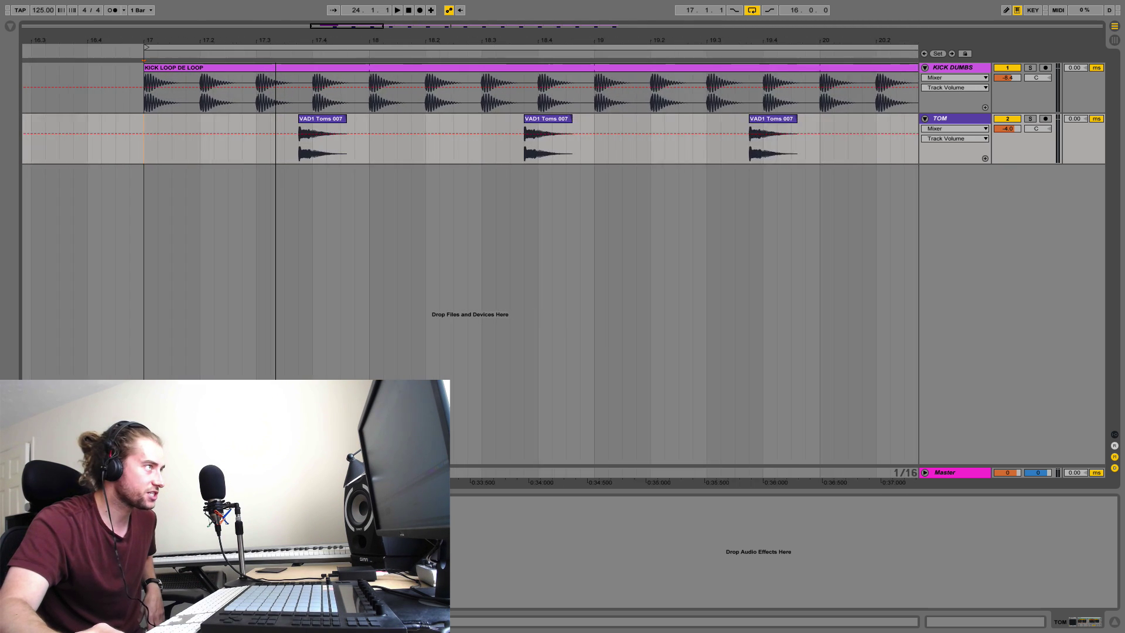
{"action": "key", "text": "plus"}
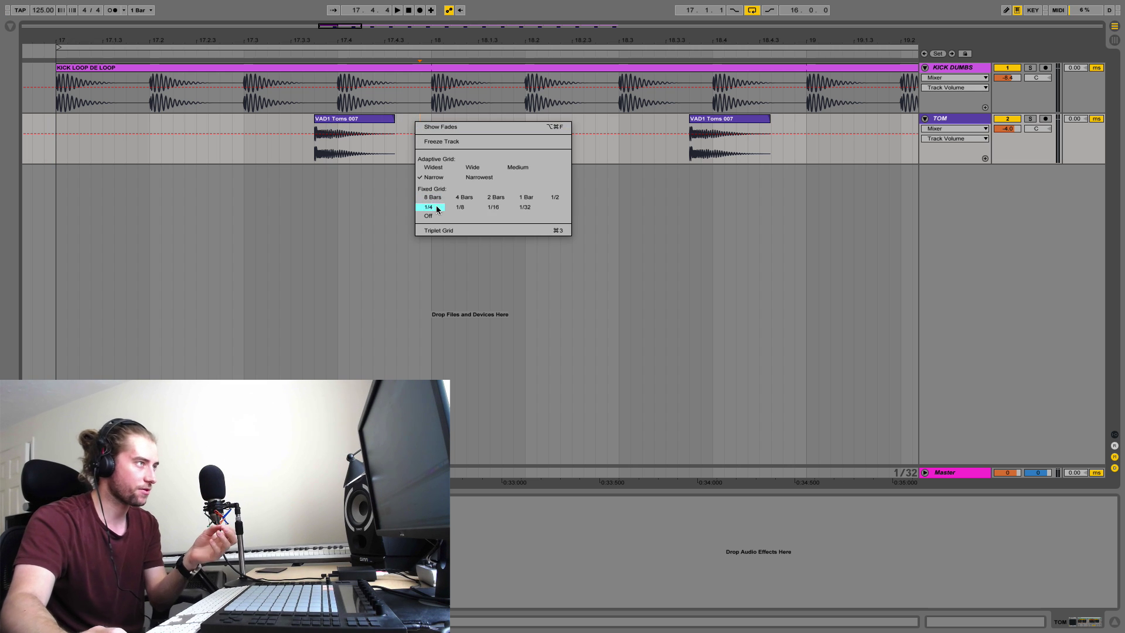
{"action": "left_click", "coordinate": [423, 215]}
{"action": "left_click_drag", "start_coordinate": [321, 120], "coordinate": [328, 120]}
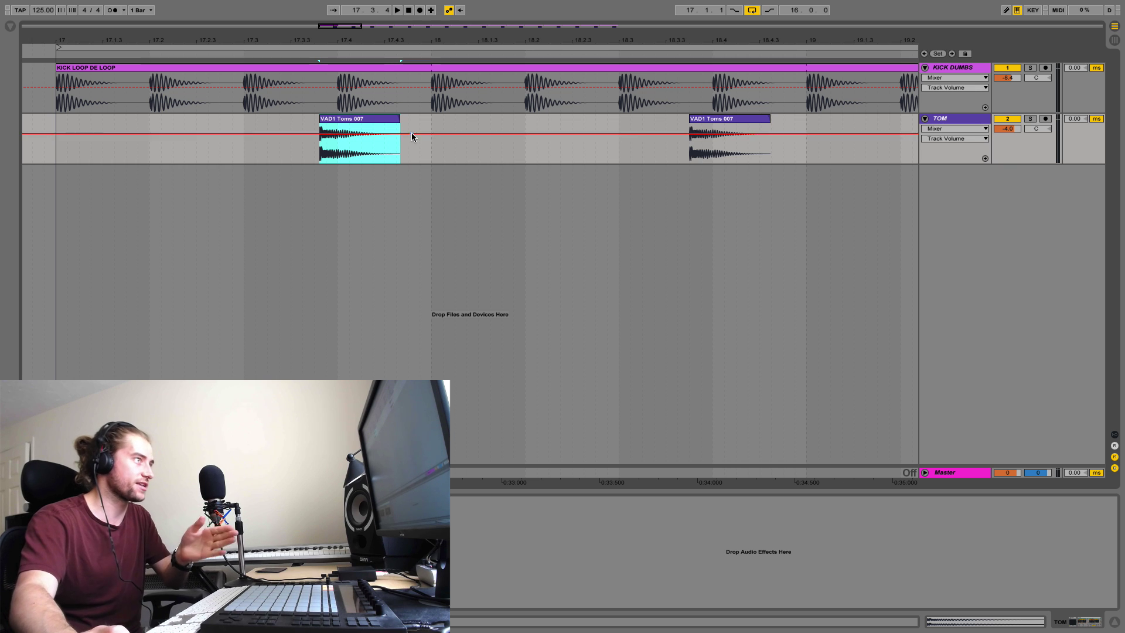
- Restore the Narrow adaptive grid and undo the first tom clip's shift
{"action": "right_click", "coordinate": [435, 130]}
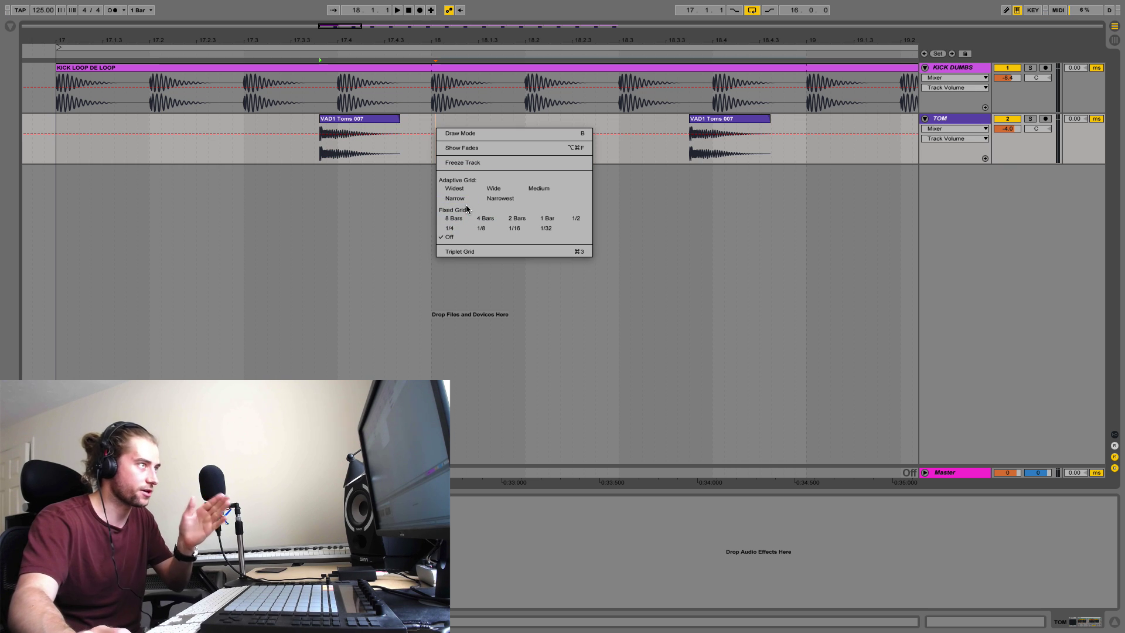
{"action": "left_click", "coordinate": [459, 198]}
{"action": "left_click_drag", "start_coordinate": [399, 134], "coordinate": [398, 136]}
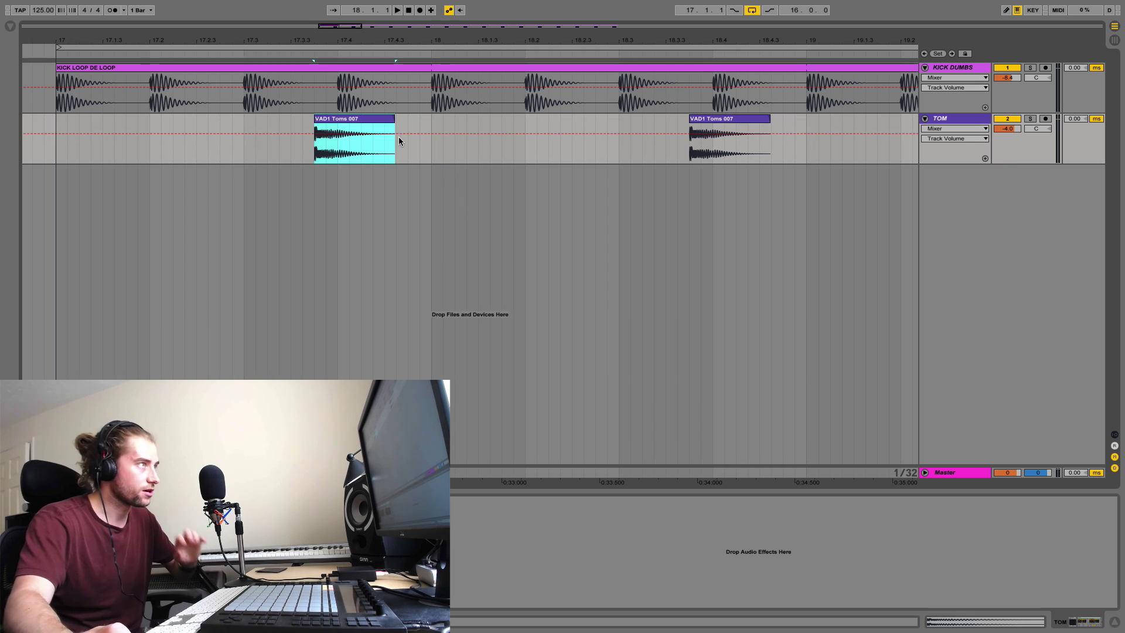
{"action": "left_click", "coordinate": [408, 135]}
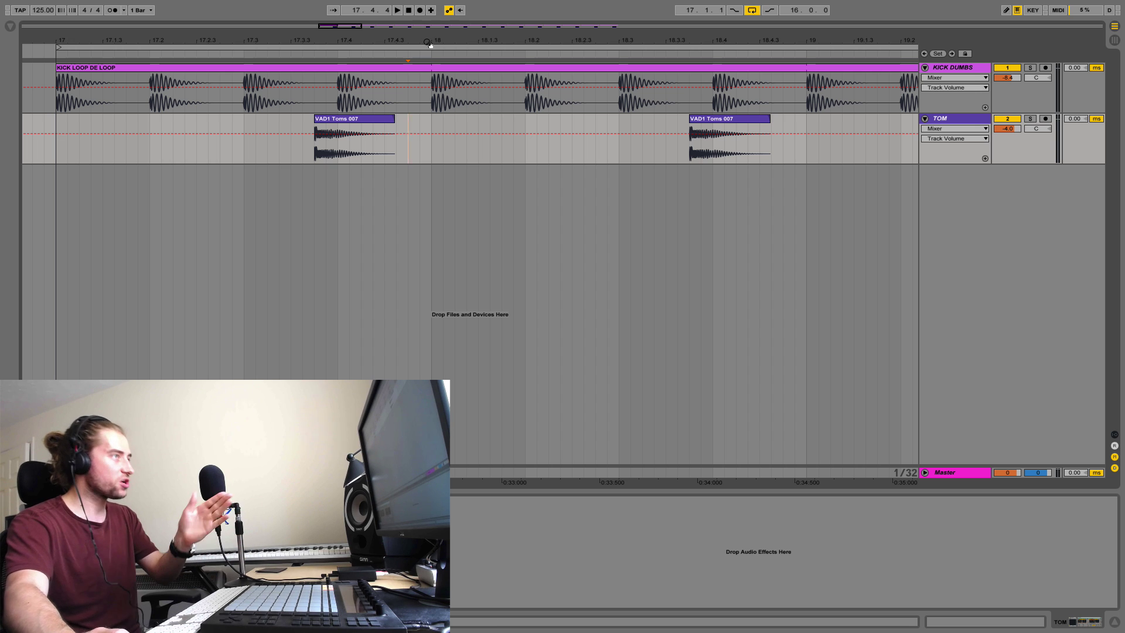
- Play the whole kick and tom loop from the start of the kick clip to hear the TOM track's delay
{"action": "left_click_drag", "start_coordinate": [429, 44], "coordinate": [335, 6]}
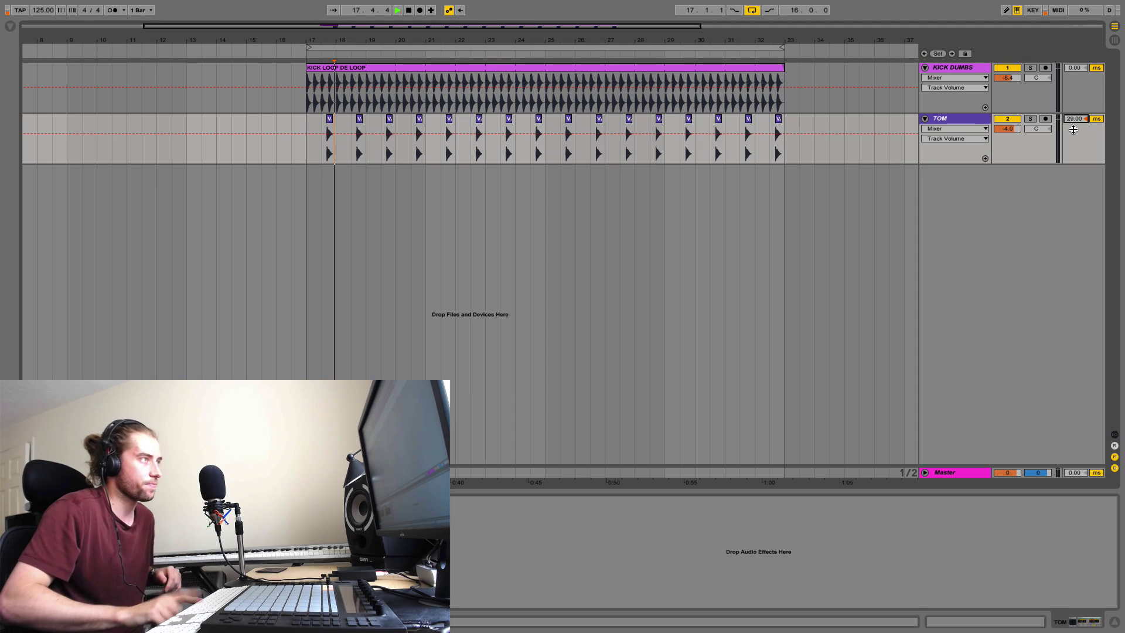
{"action": "key", "text": "space"}
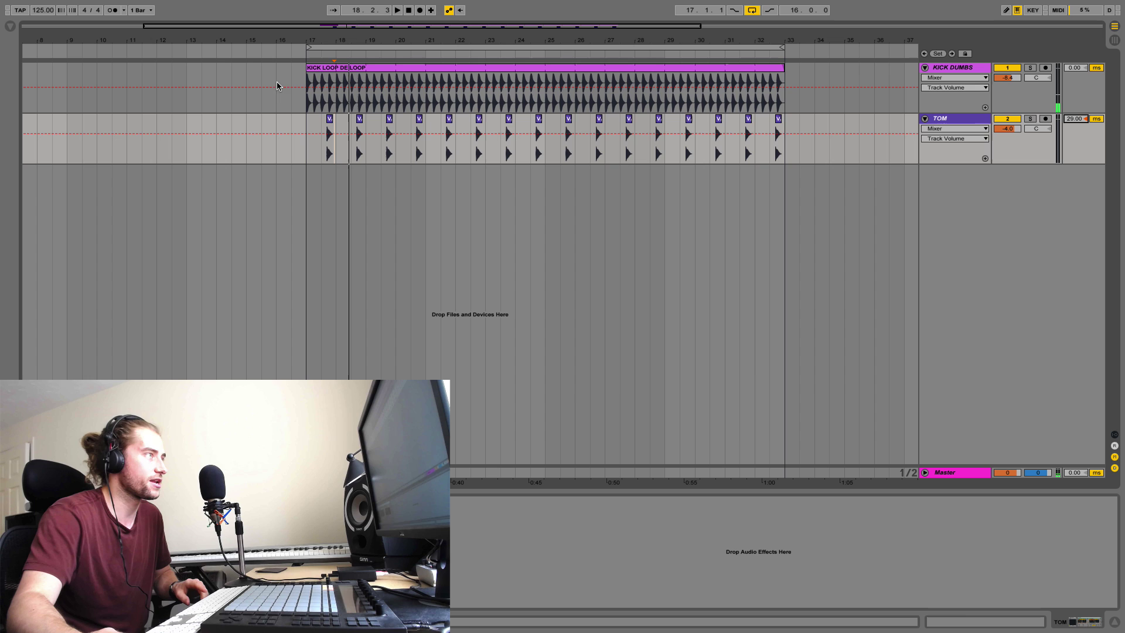
{"action": "left_click", "coordinate": [313, 70]}
{"action": "key", "text": "space"}
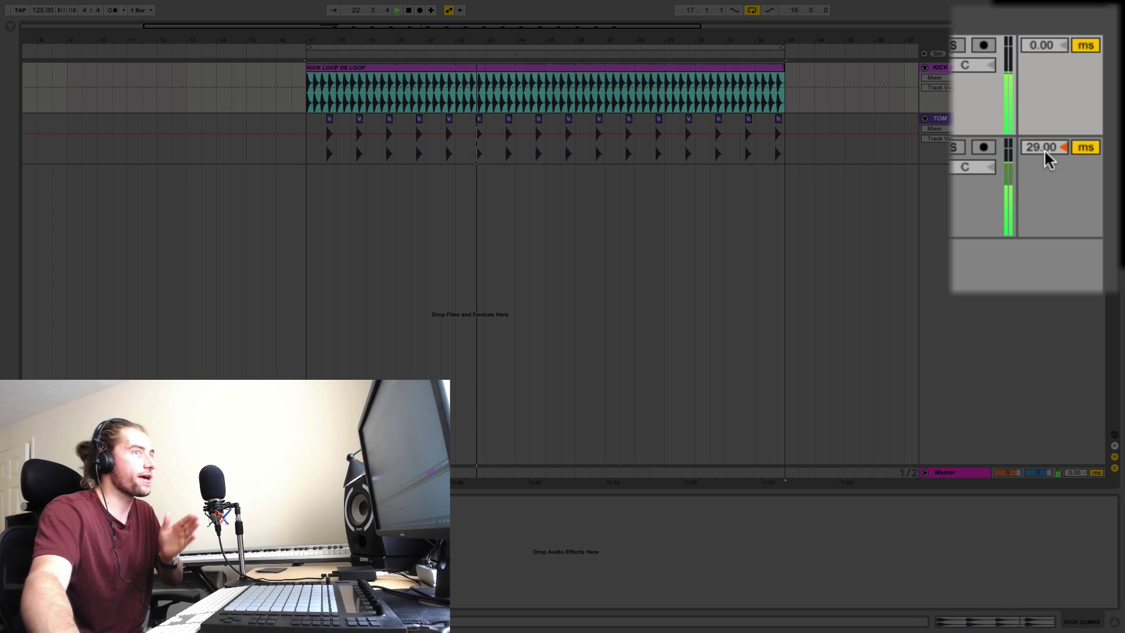
- Try TOM track delays of 51 ms and 106 ms during playback, return the delay to 29 ms and stop playback
{"action": "left_click_drag", "start_coordinate": [1049, 160], "coordinate": [1043, 160]}
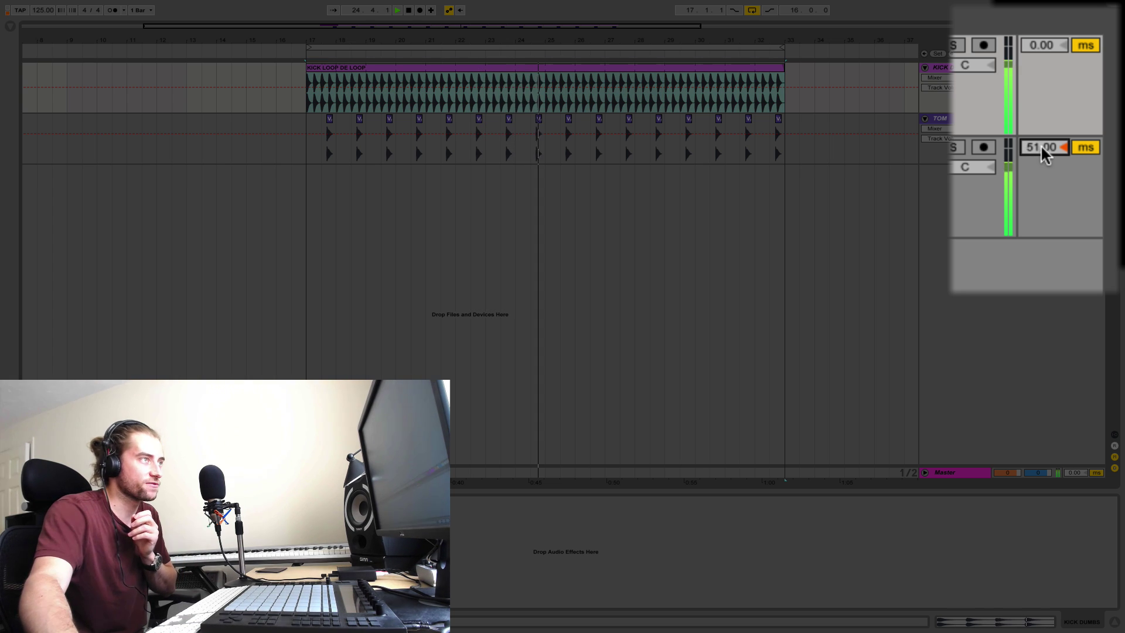
{"action": "left_click_drag", "start_coordinate": [1046, 156], "coordinate": [1037, 174]}
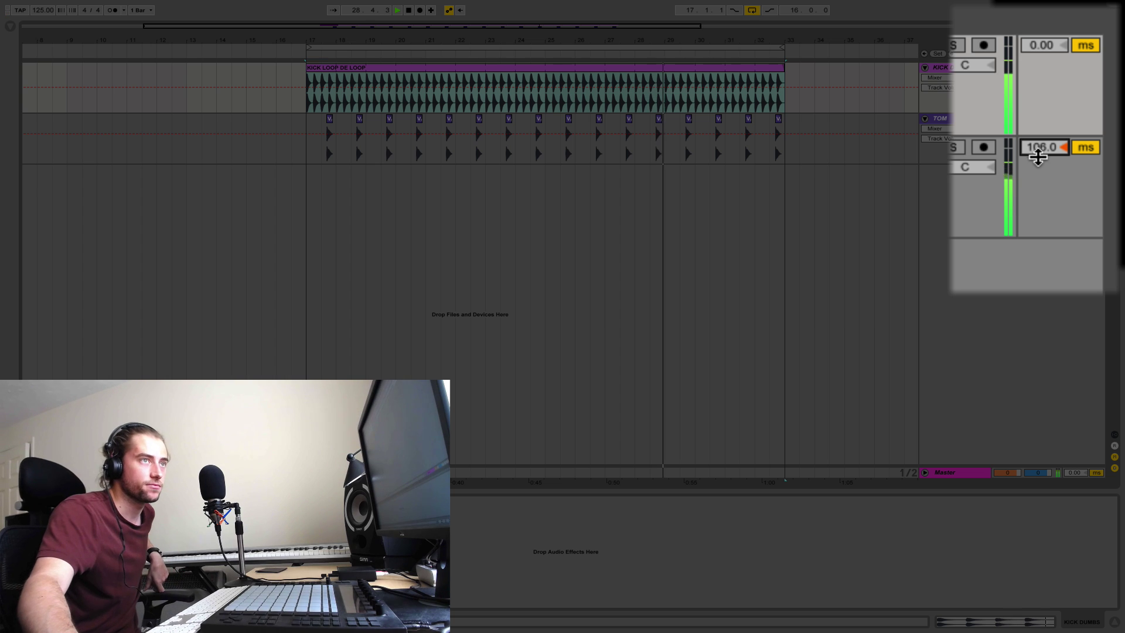
{"action": "left_click_drag", "start_coordinate": [1042, 159], "coordinate": [1043, 203]}
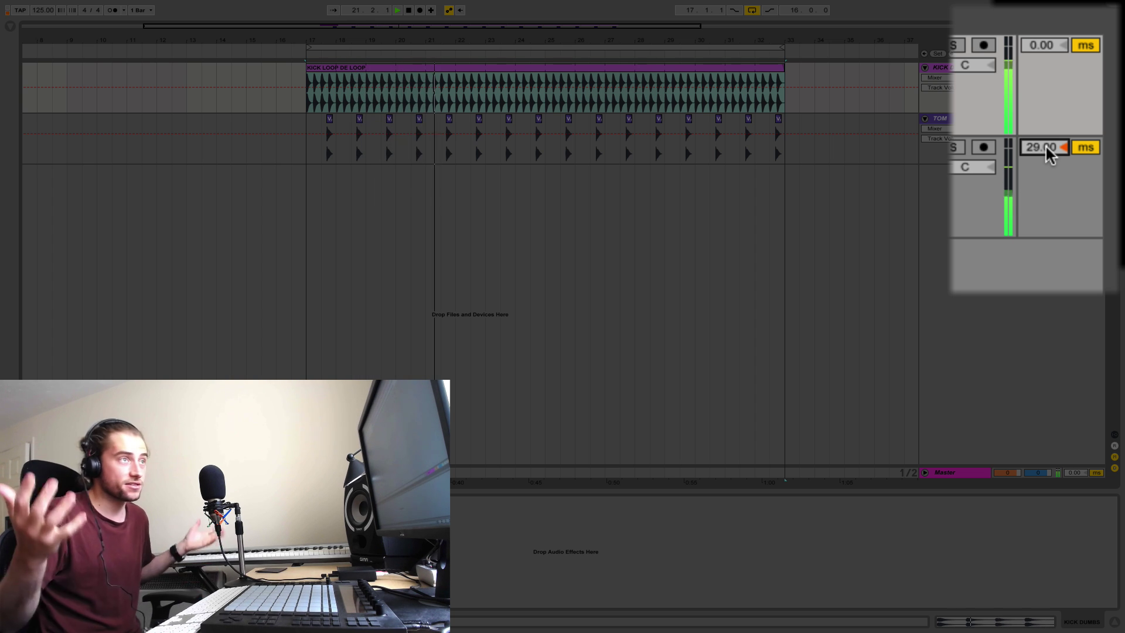
{"action": "key", "text": "space"}
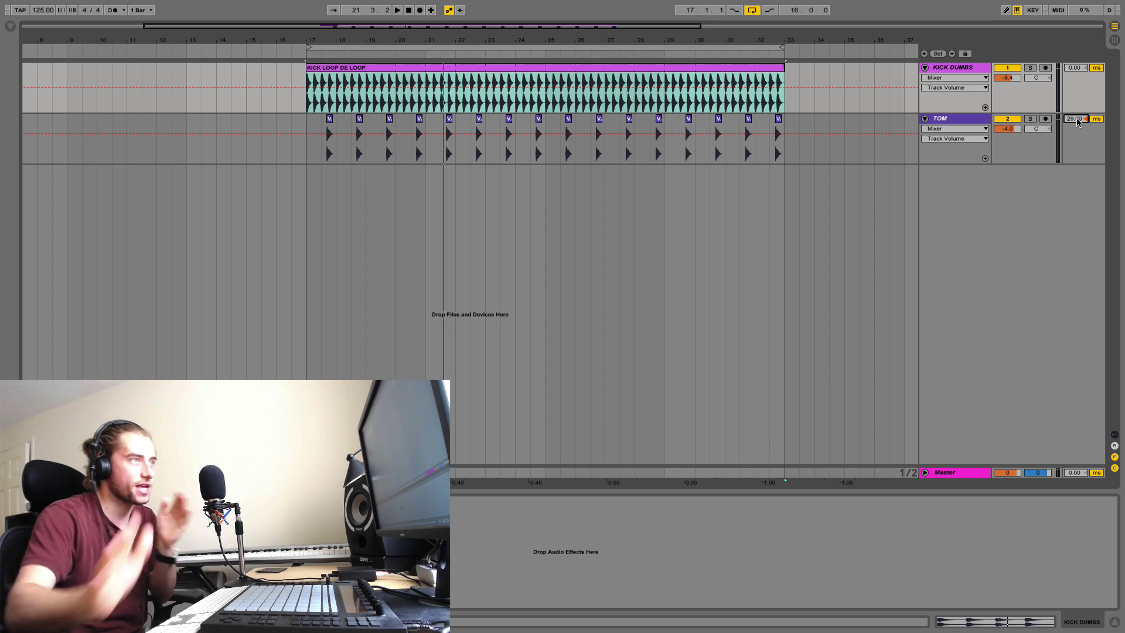
- Restart playback, try TOM track delays of 48, 79 and 25 ms, settle on 30 ms and stop playback
{"action": "key", "text": "space"}
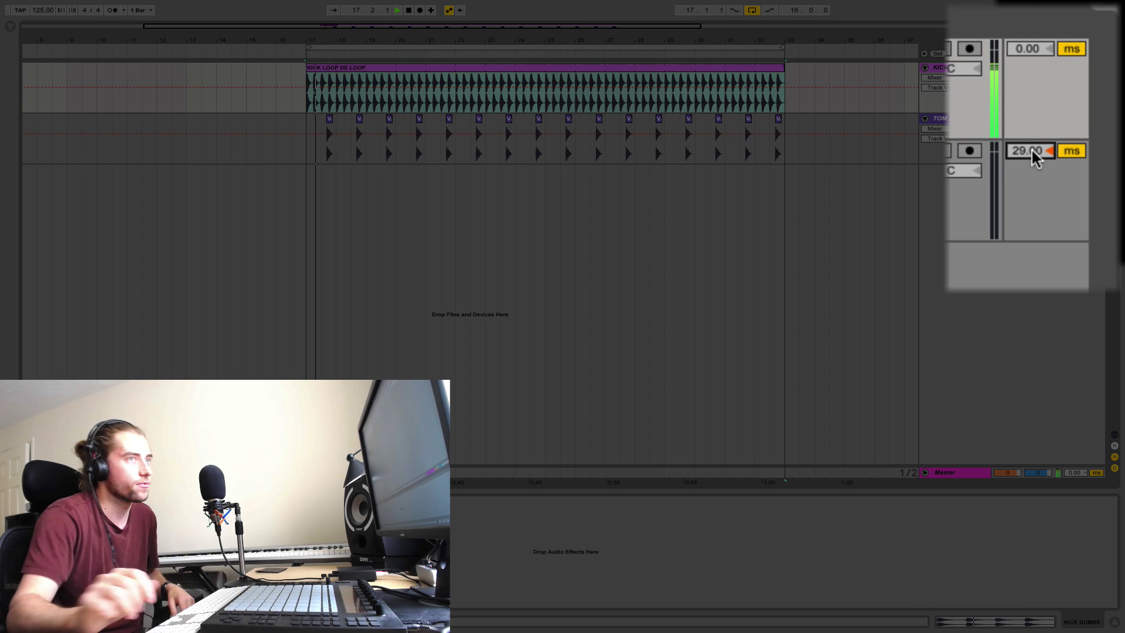
{"action": "left_click_drag", "start_coordinate": [1032, 149], "coordinate": [1012, 171]}
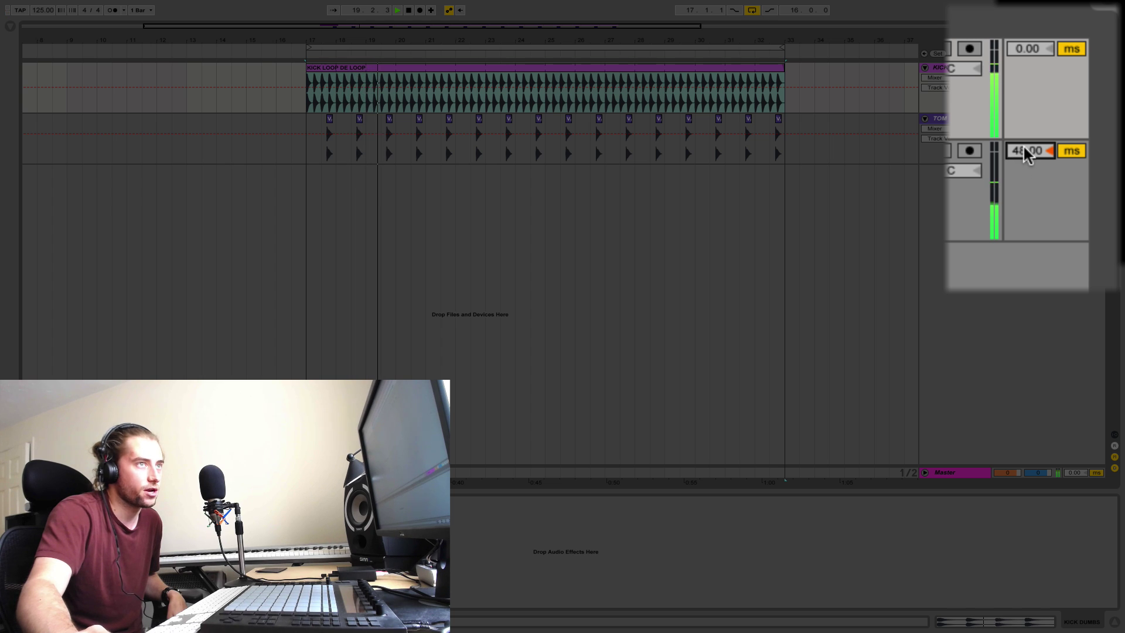
{"action": "scroll", "coordinate": [1029, 153], "scroll_direction": "up", "scroll_amount": 10}
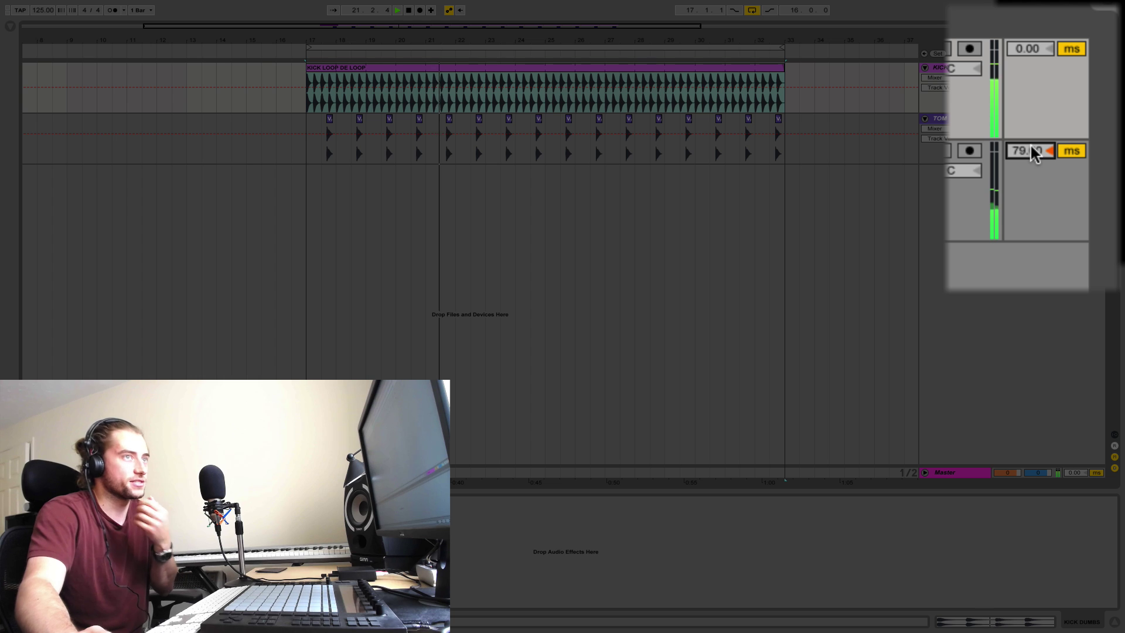
{"action": "left_click_drag", "start_coordinate": [1031, 151], "coordinate": [1021, 194]}
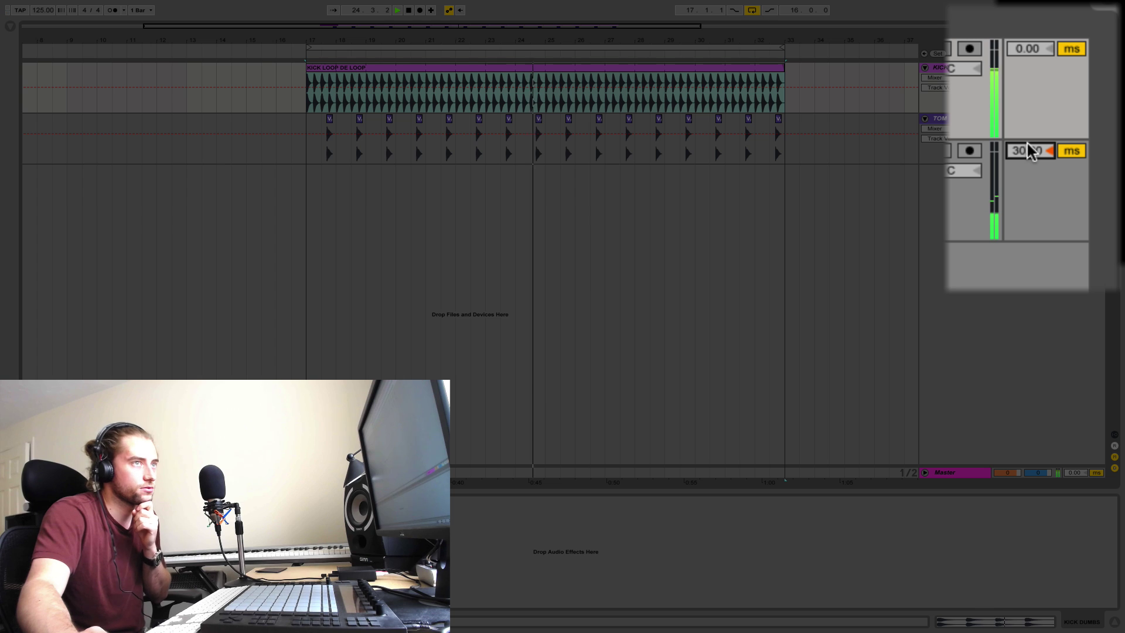
{"action": "left_click_drag", "start_coordinate": [1031, 151], "coordinate": [1032, 155]}
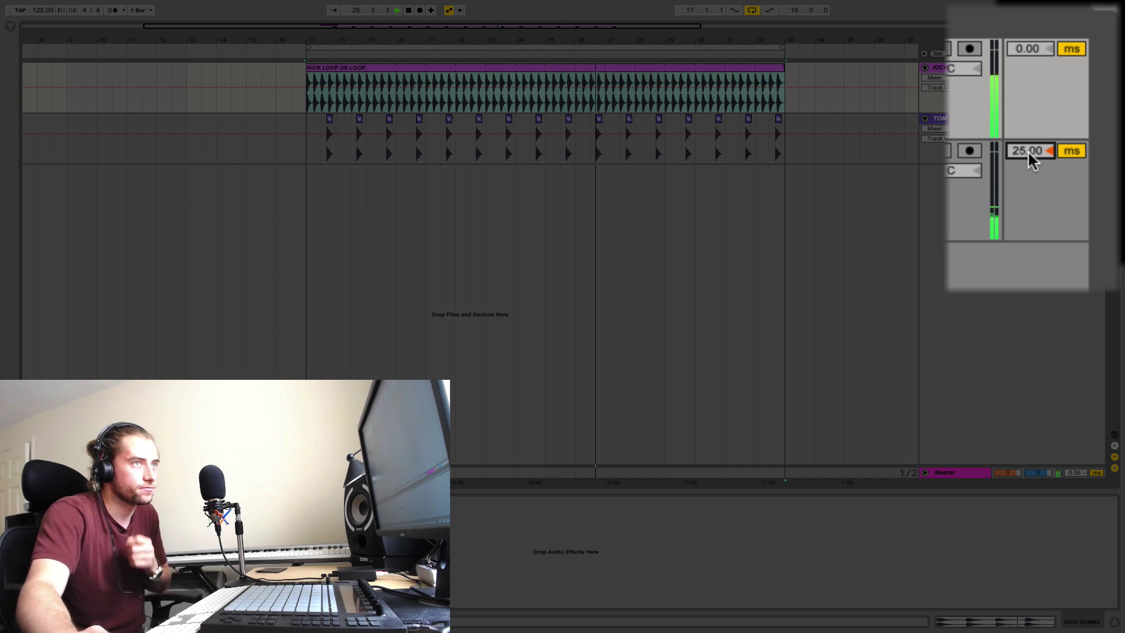
{"action": "left_click_drag", "start_coordinate": [1032, 150], "coordinate": [1052, 152]}
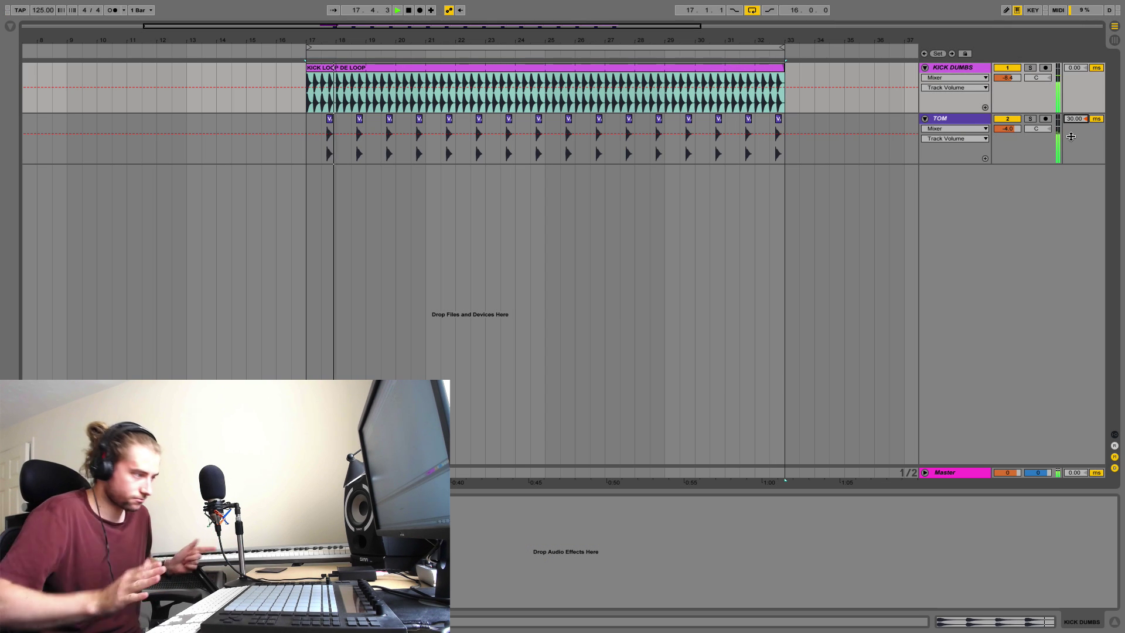
{"action": "key", "text": "space"}
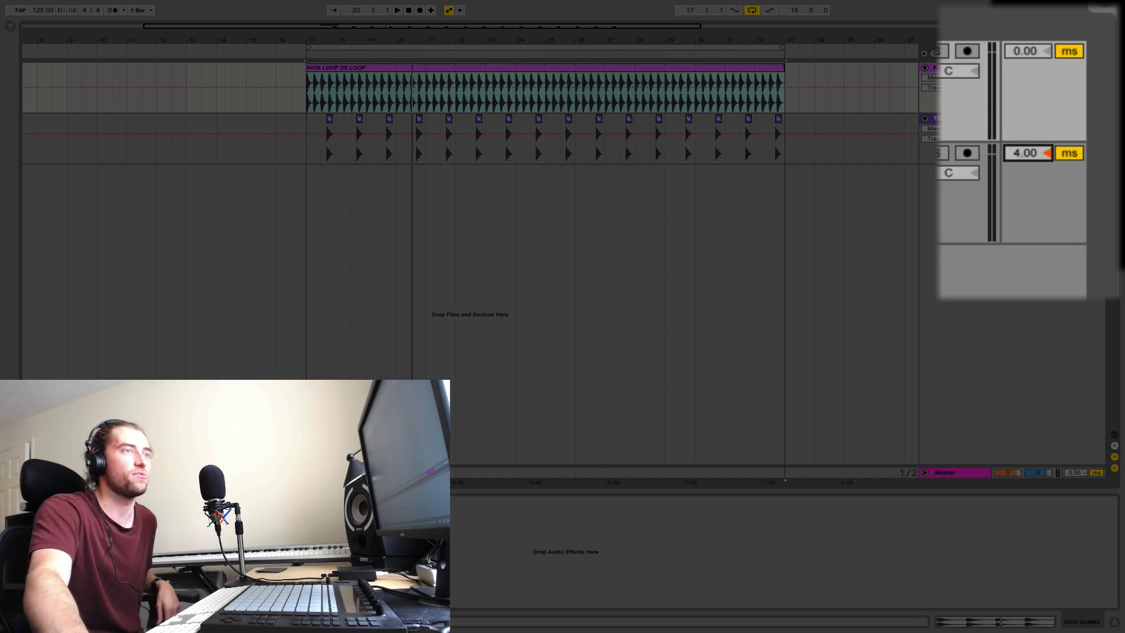
- Try negative TOM track delays of -61 ms and -96 ms during playback, and return the delay to 30 ms
{"action": "mouse_move", "coordinate": [1028, 153]}
{"action": "left_mouse_down"}
{"action": "mouse_move", "coordinate": [1028, 173]}
{"action": "mouse_move", "coordinate": [1014, 161]}
{"action": "left_mouse_up"}
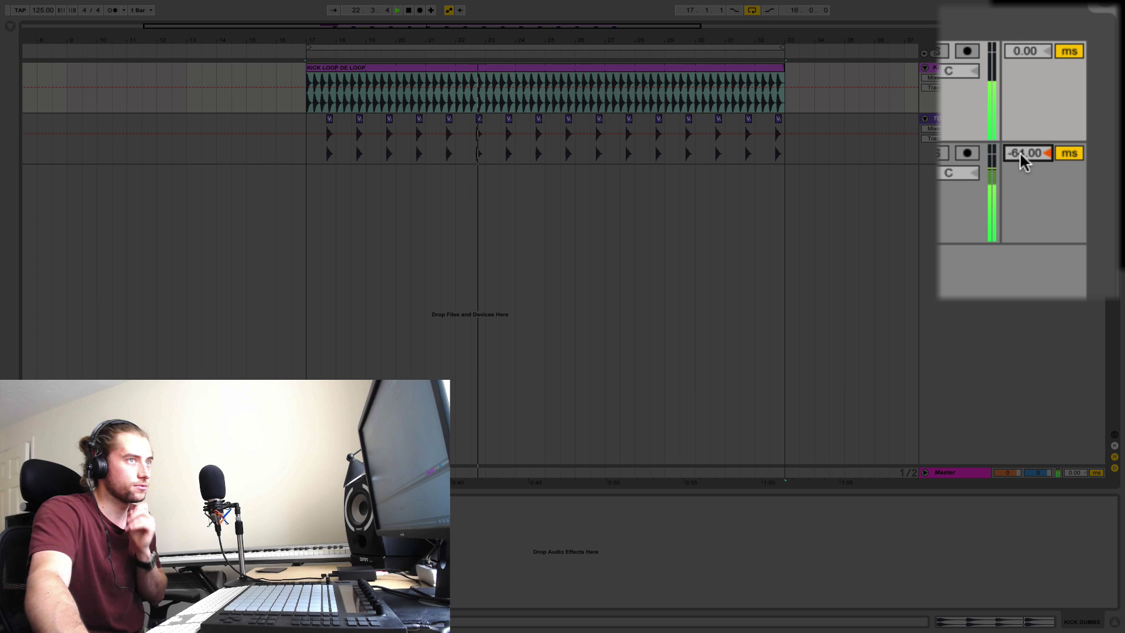
{"action": "left_click_drag", "start_coordinate": [1020, 154], "coordinate": [1020, 171]}
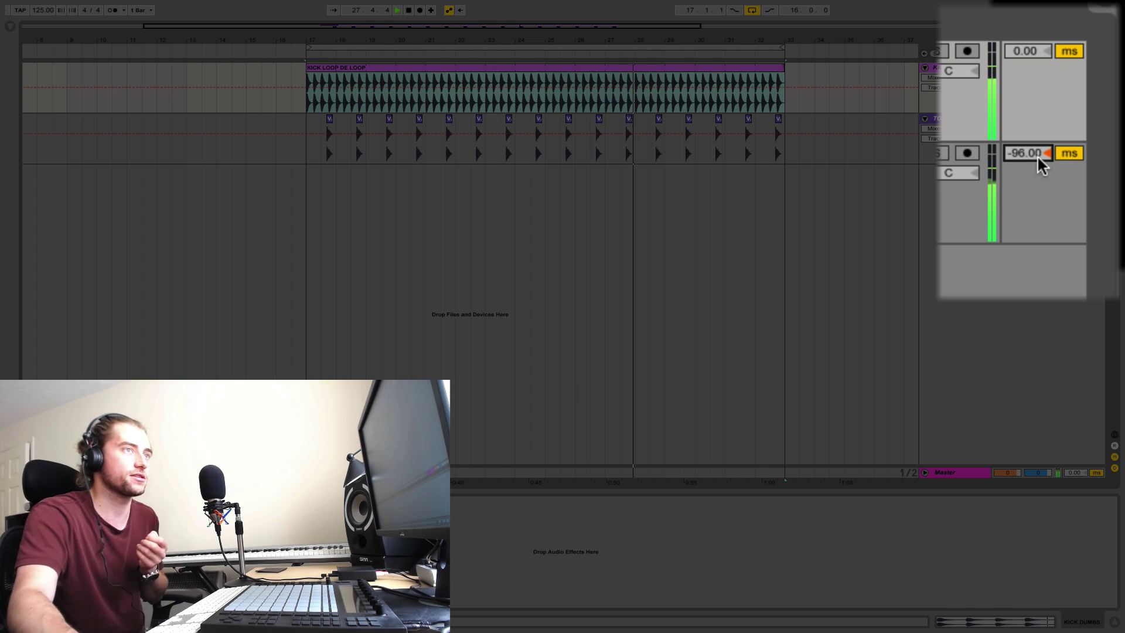
{"action": "left_click_drag", "start_coordinate": [1039, 159], "coordinate": [1039, 93]}
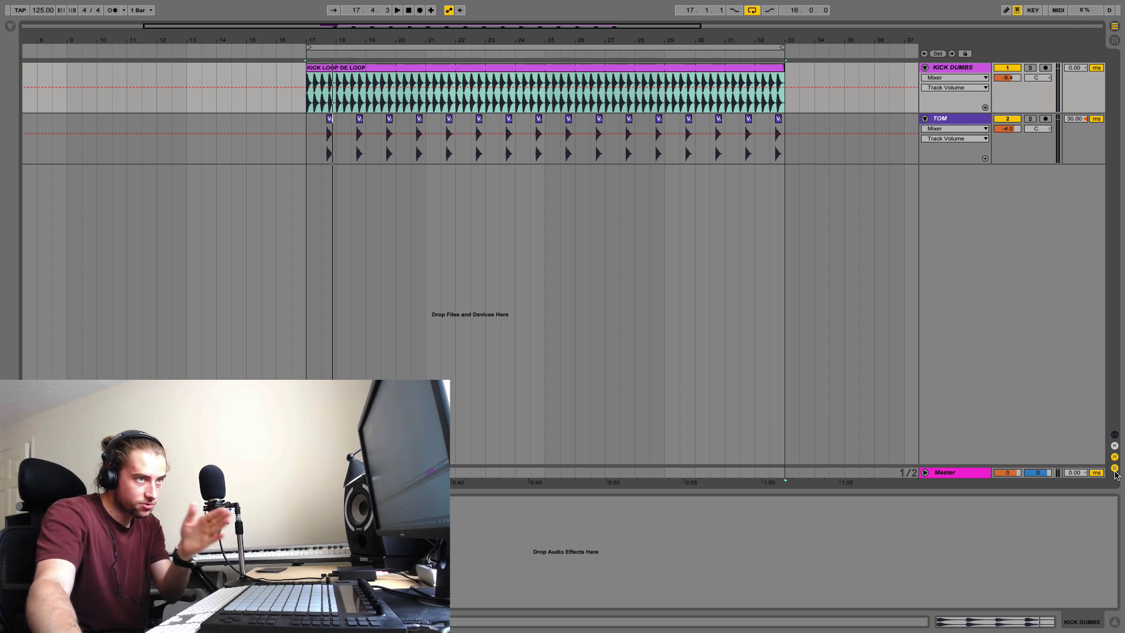
- Hide the track delay controls and show them again
{"action": "left_click", "coordinate": [1114, 469]}
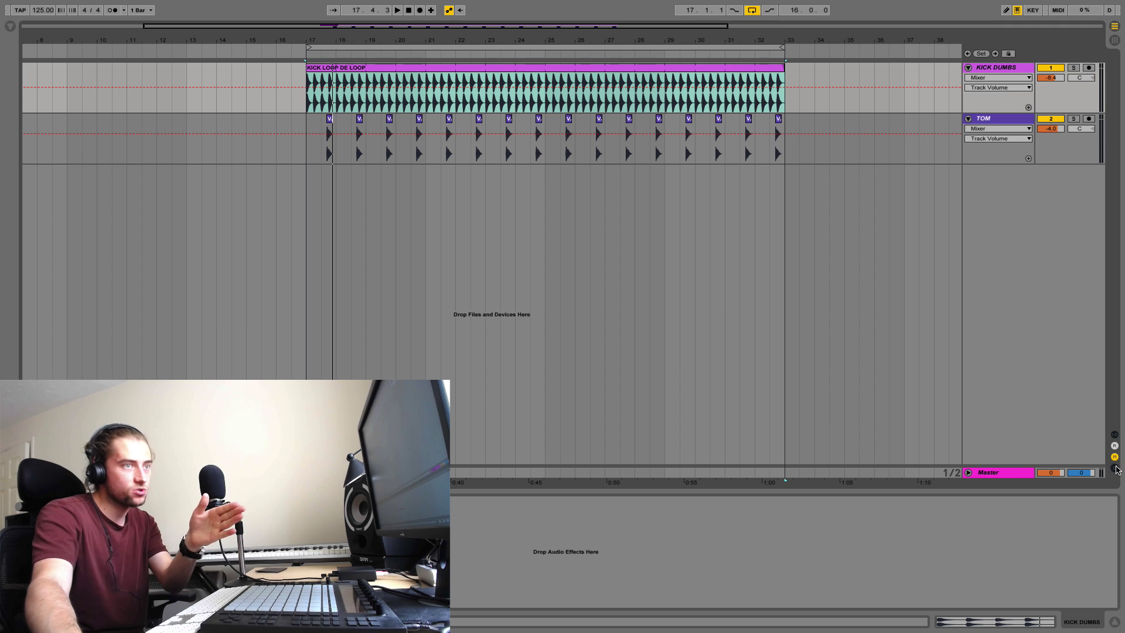
{"action": "left_click", "coordinate": [1114, 469]}
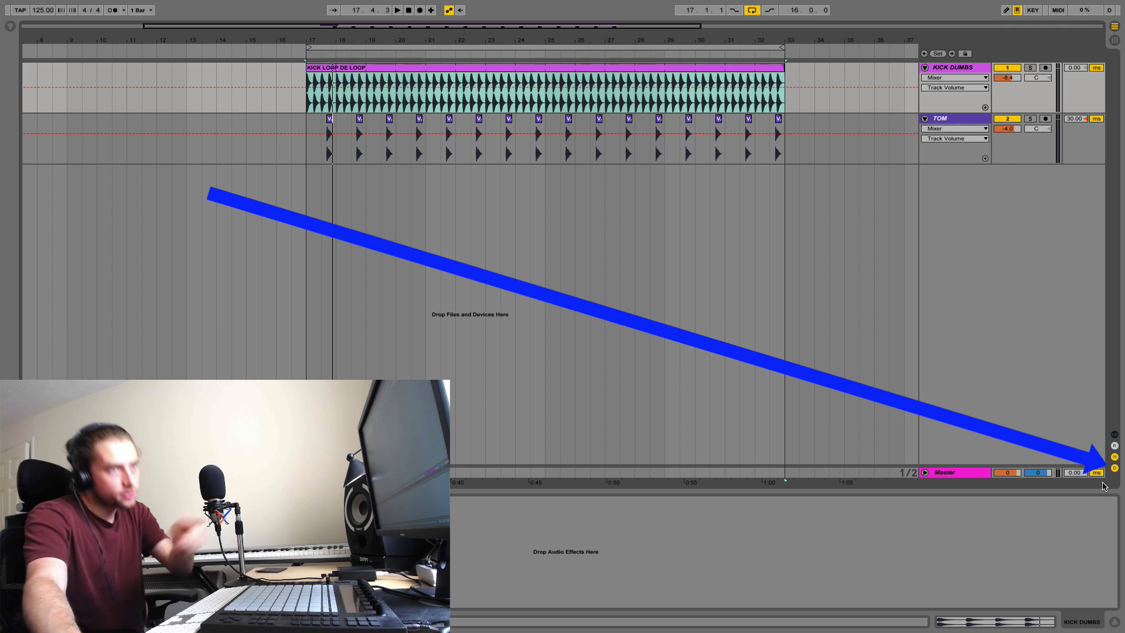